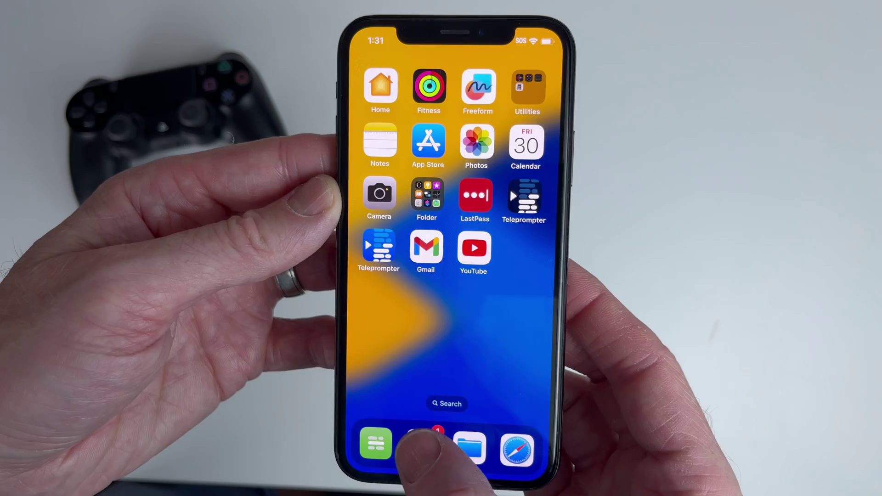
Connect the iPhone to the DUALSHOCK 4 Wireless Controller from its Bluetooth settings
{"action": "left_click", "coordinate": [409, 432]}
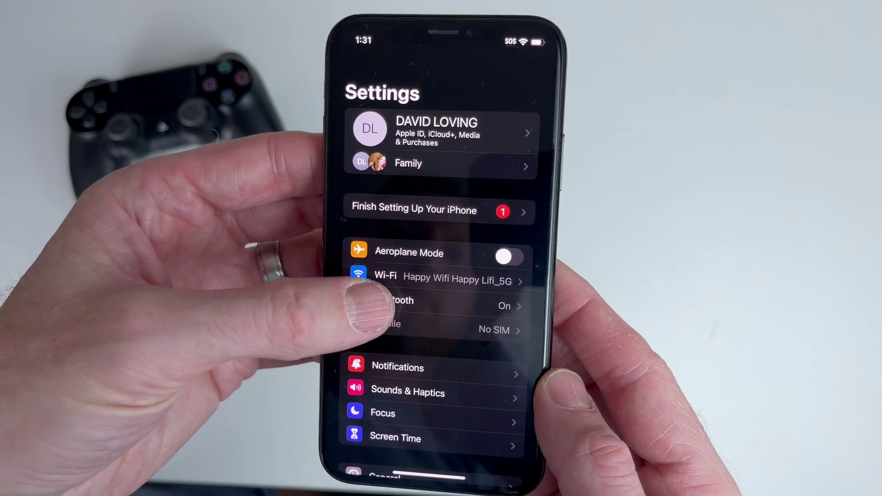
{"action": "left_click", "coordinate": [397, 302]}
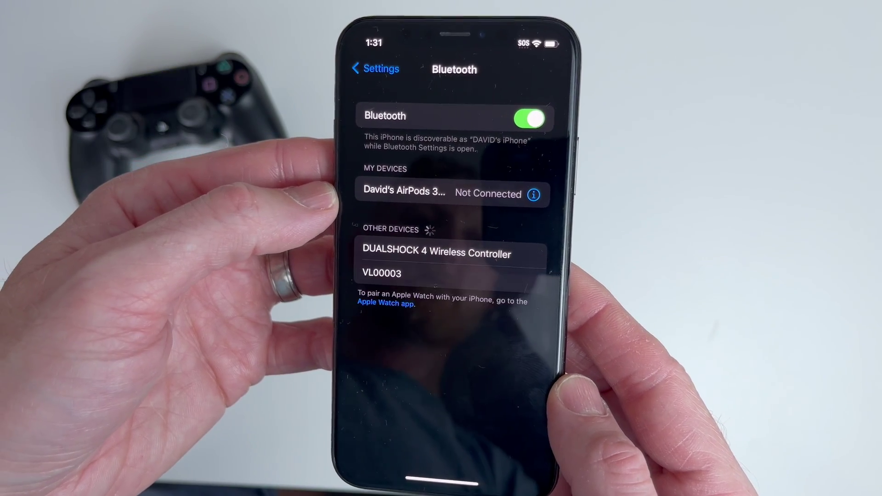
{"action": "left_click", "coordinate": [390, 248]}
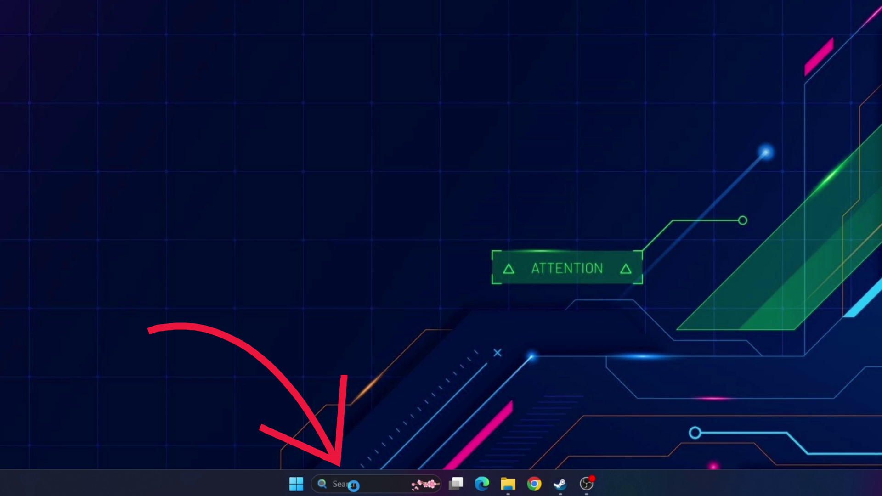
Search Windows for 'Bluetooth' to bring up Bluetooth and other devices settings
{"action": "left_click", "coordinate": [353, 485]}
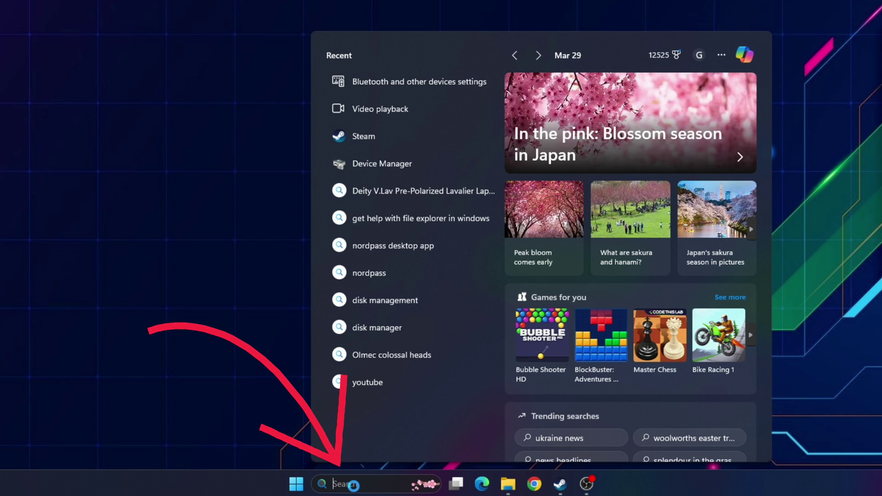
{"action": "type", "text": "Bluetoot"}
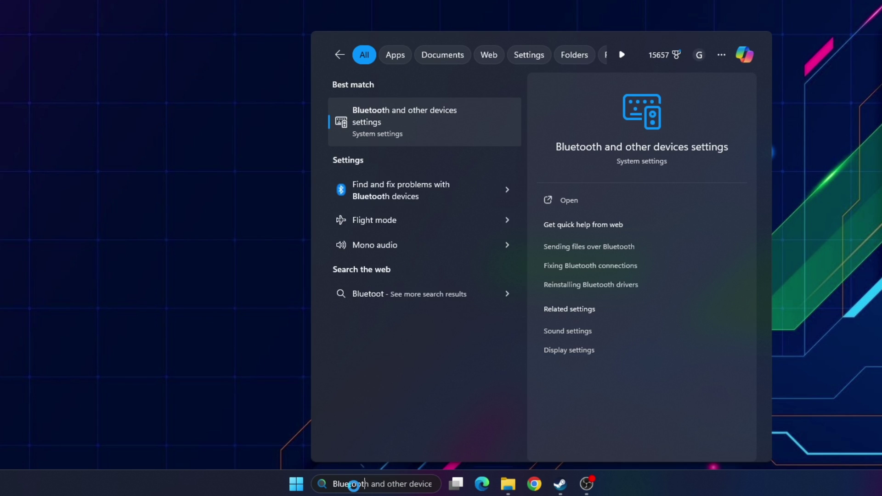
{"action": "type", "text": "h"}
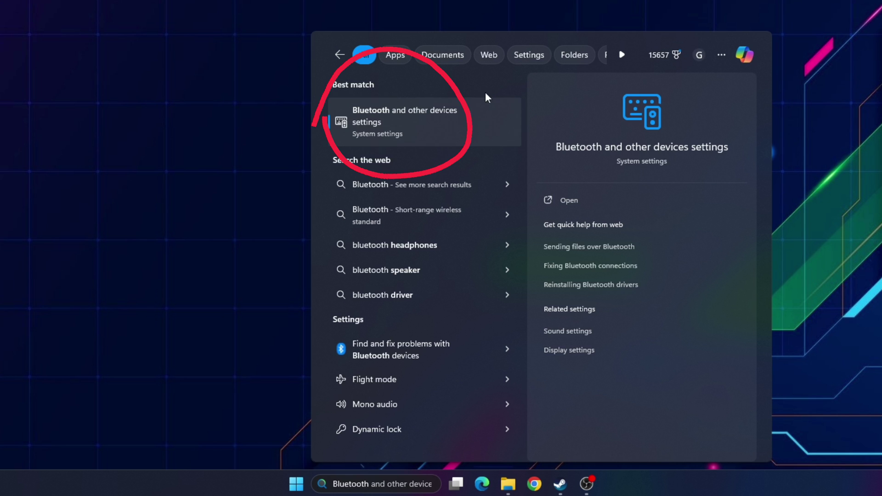
Open Bluetooth and other devices settings and begin Add device
{"action": "left_click", "coordinate": [440, 121]}
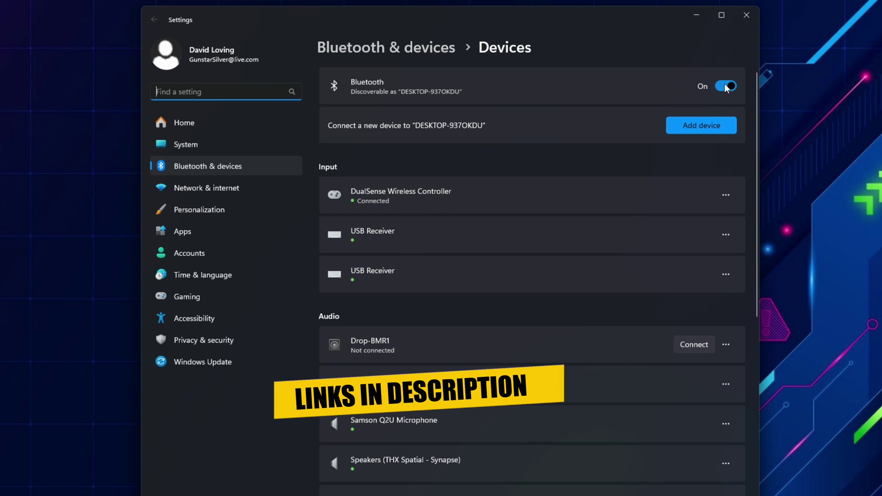
{"action": "left_click", "coordinate": [697, 125]}
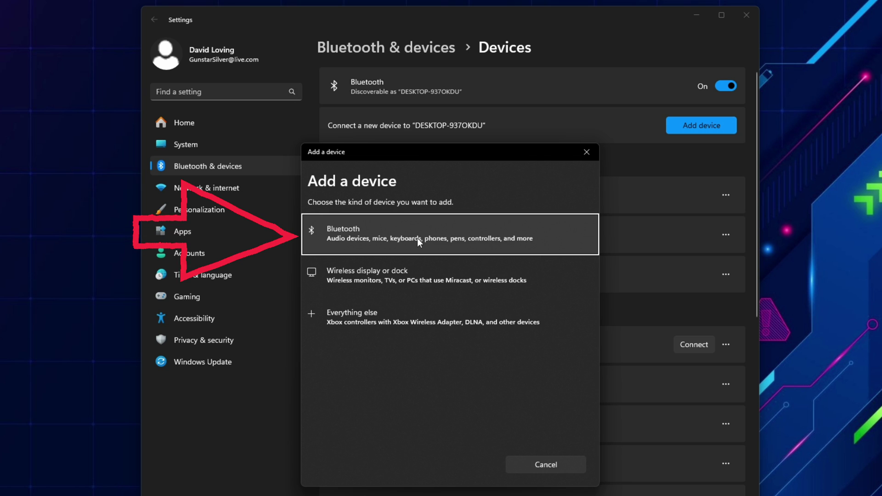
Scan for Bluetooth devices and try connecting the found Wireless Controller
{"action": "left_click", "coordinate": [417, 238]}
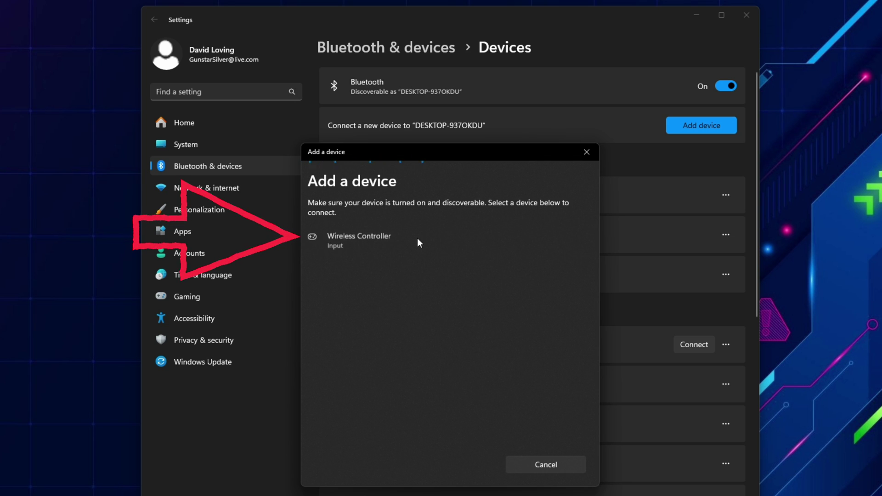
{"action": "left_click", "coordinate": [362, 236]}
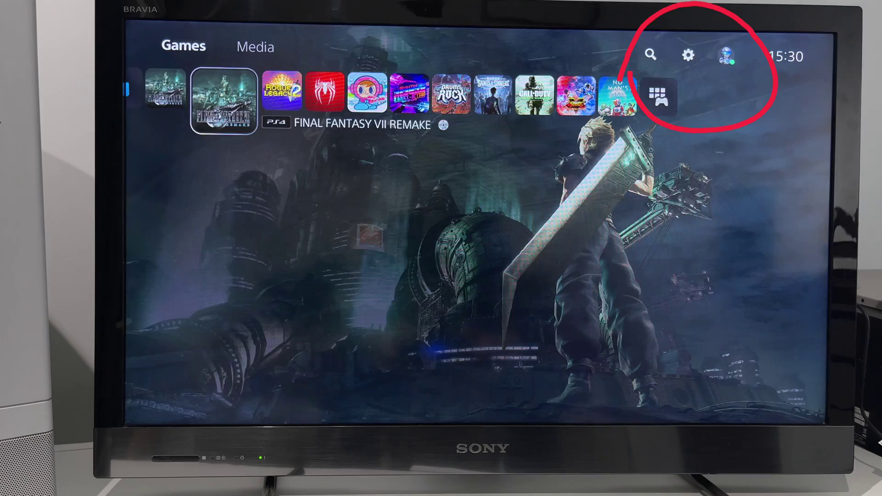
Navigate the PS5 to Settings > Accessories > Bluetooth Accessories
{"action": "key", "text": "Up"}
{"action": "key", "text": "Right"}
{"action": "key", "text": "Right"}
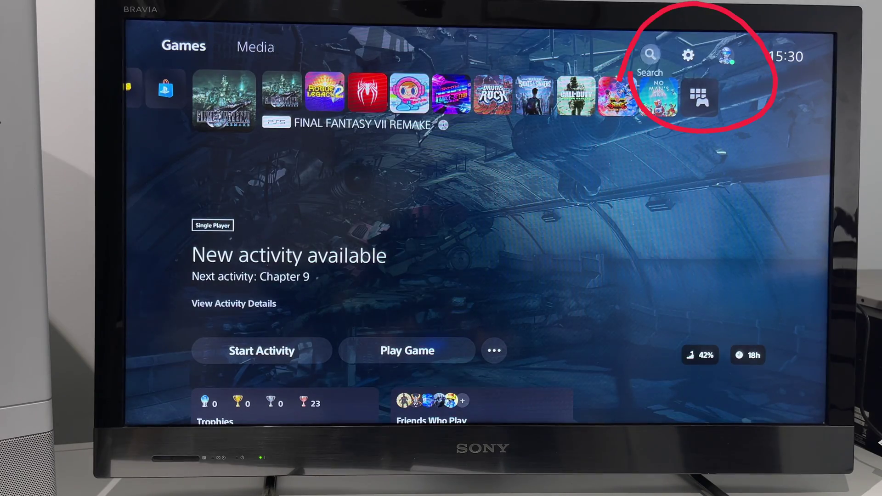
{"action": "key", "text": "Return"}
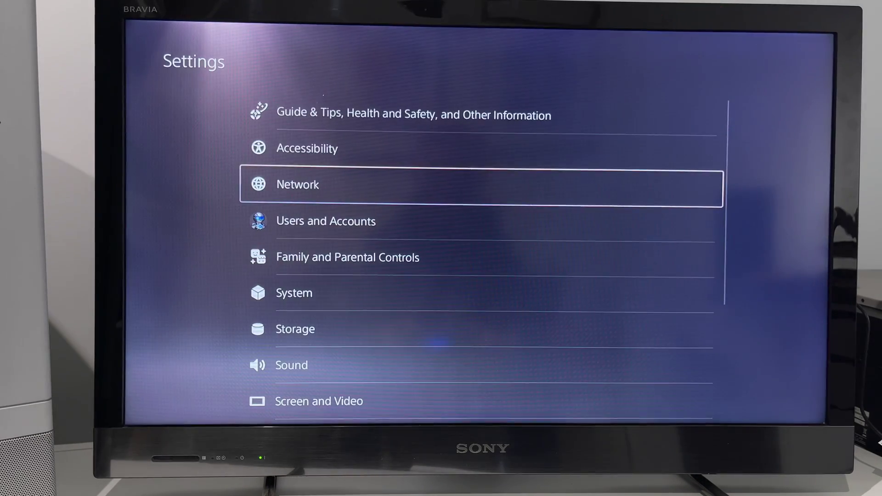
{"action": "key", "text": "Down"}
{"action": "key", "text": "Down"}
{"action": "key", "text": "Down"}
{"action": "key", "text": "Down"}
{"action": "key", "text": "Down"}
{"action": "key", "text": "Down"}
{"action": "key", "text": "Down"}
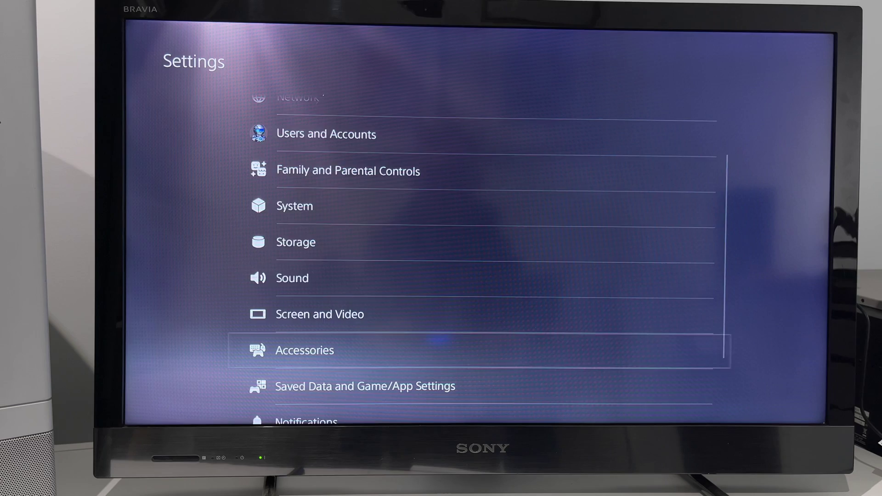
{"action": "key", "text": "Return"}
{"action": "key", "text": "Right"}
{"action": "key", "text": "Return"}
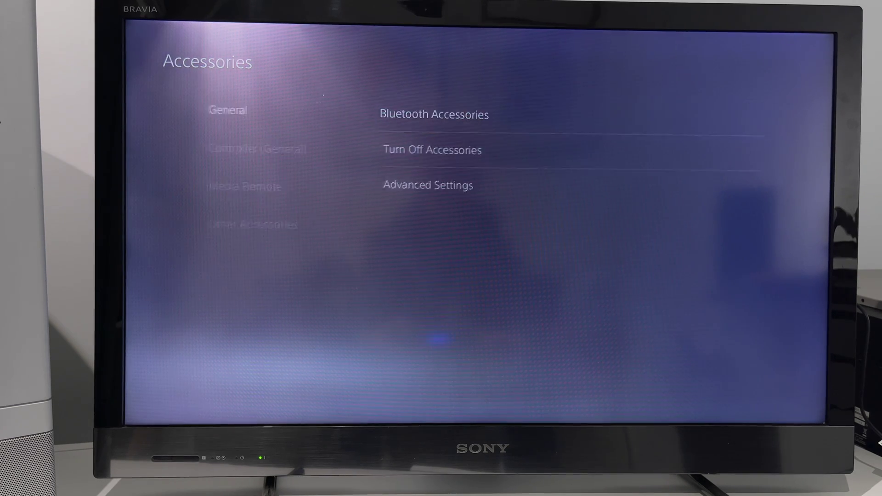
Delete the DUALSHOCK 4 controller's registration and confirm the removal
{"action": "key", "text": "Return"}
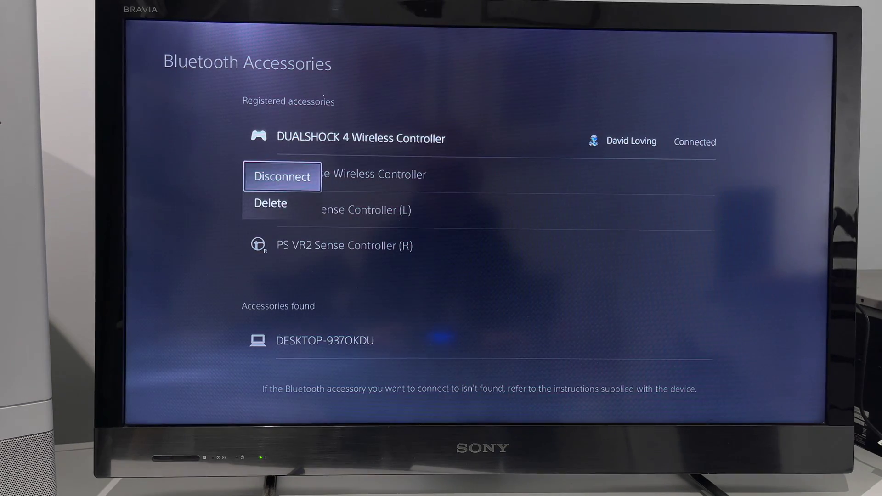
{"action": "key", "text": "Return"}
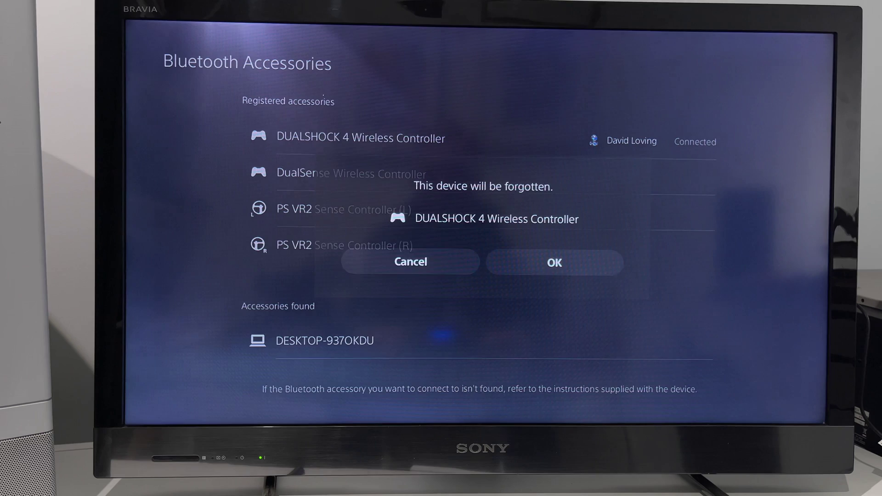
{"action": "key", "text": "Right"}
{"action": "key", "text": "Return"}
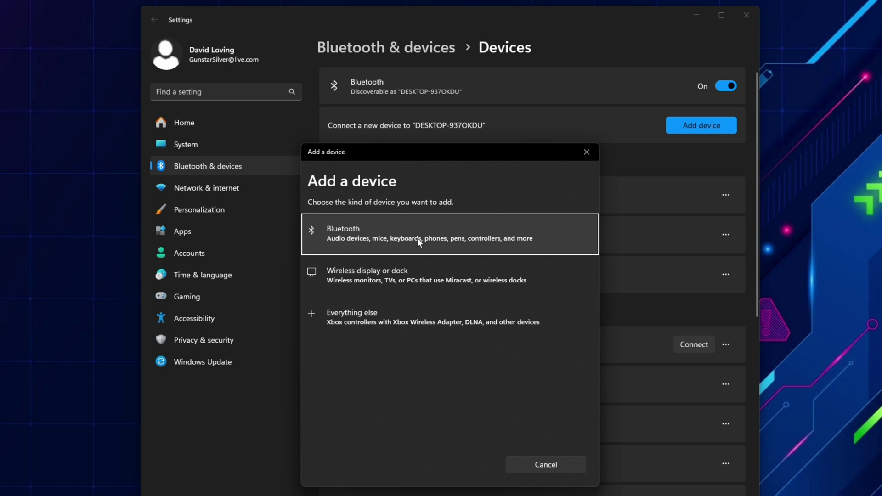
Scan Bluetooth again, connect the Wireless Controller, and finish with Done
{"action": "left_click", "coordinate": [417, 238]}
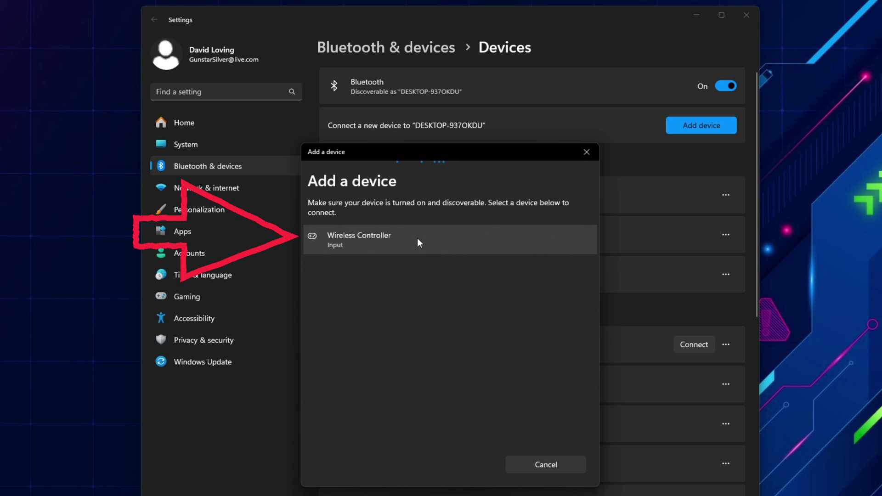
{"action": "left_click", "coordinate": [367, 236]}
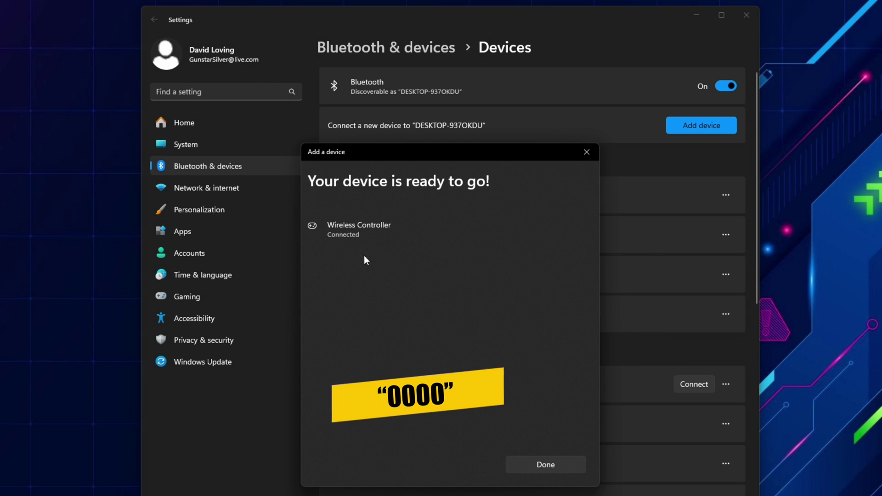
{"action": "left_click", "coordinate": [545, 464]}
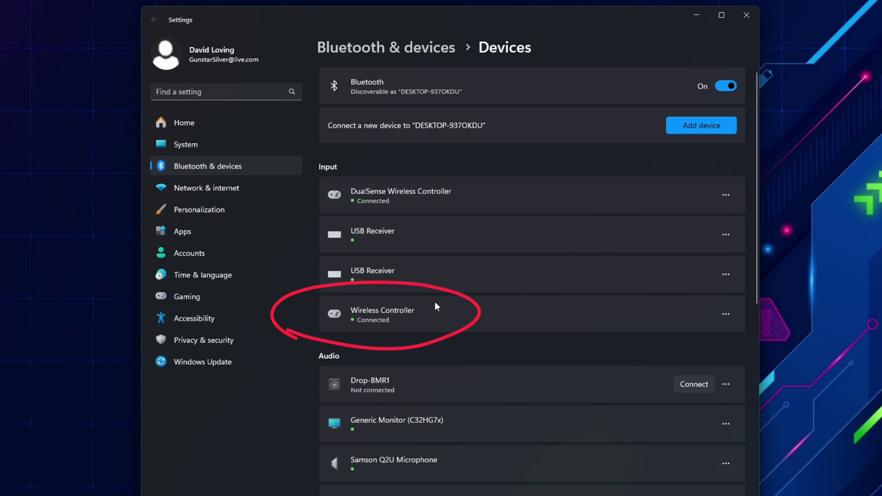